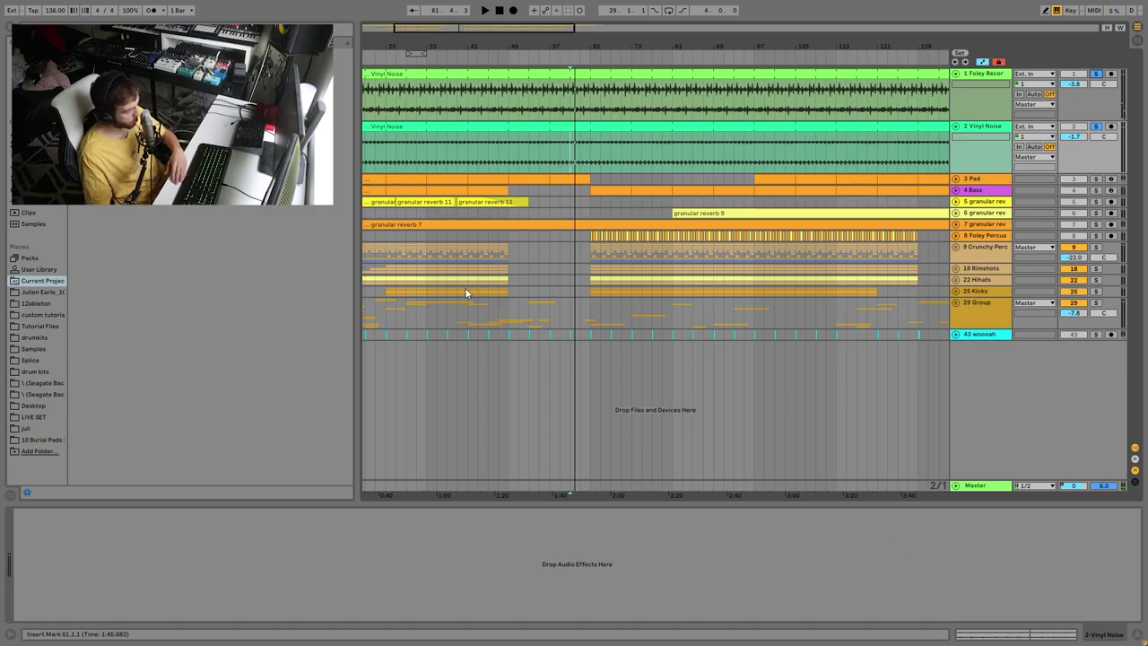
Try deleting a short section of the Foley and Vinyl Noise clips, play across the gap, and undo the deletion.
left_click_drag(556, 41, 658, 147)
left_click_drag(516, 152, 538, 77)
key("Delete")
key("space")
left_click(505, 106)
left_click_drag(505, 37, 505, 89)
key("space")
left_click(545, 105)
key("space")
key("ctrl+z")
Solo the Pad track, unfold it, and play it.
left_click_drag(600, 42, 598, 7)
left_click(1096, 179)
left_click(955, 178)
left_click(563, 177)
key("space")
Open the Pad clip starting at bar 49 in the note editor and play it.
left_click(443, 181)
left_click_drag(442, 181, 463, 180)
key("shift+Tab")
key("space")
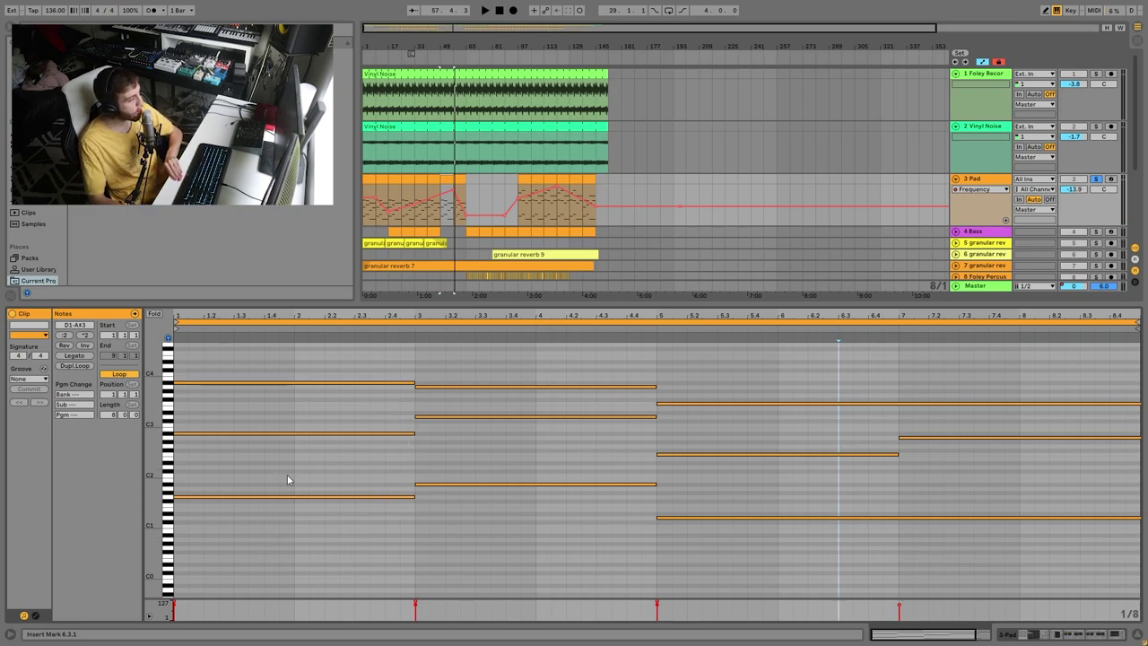
Examine the top-voice notes of the pad chords one after another.
left_click(375, 384)
key("ctrl+d")
left_click(708, 404)
left_click(374, 384)
left_click(517, 386)
left_click(739, 403)
Examine the bass notes of the pad chords and select the top and bass lines for comparison.
left_click(339, 497)
left_click(512, 485)
left_click(714, 518)
left_click_drag(383, 365, 686, 413)
left_click_drag(365, 469, 711, 574)
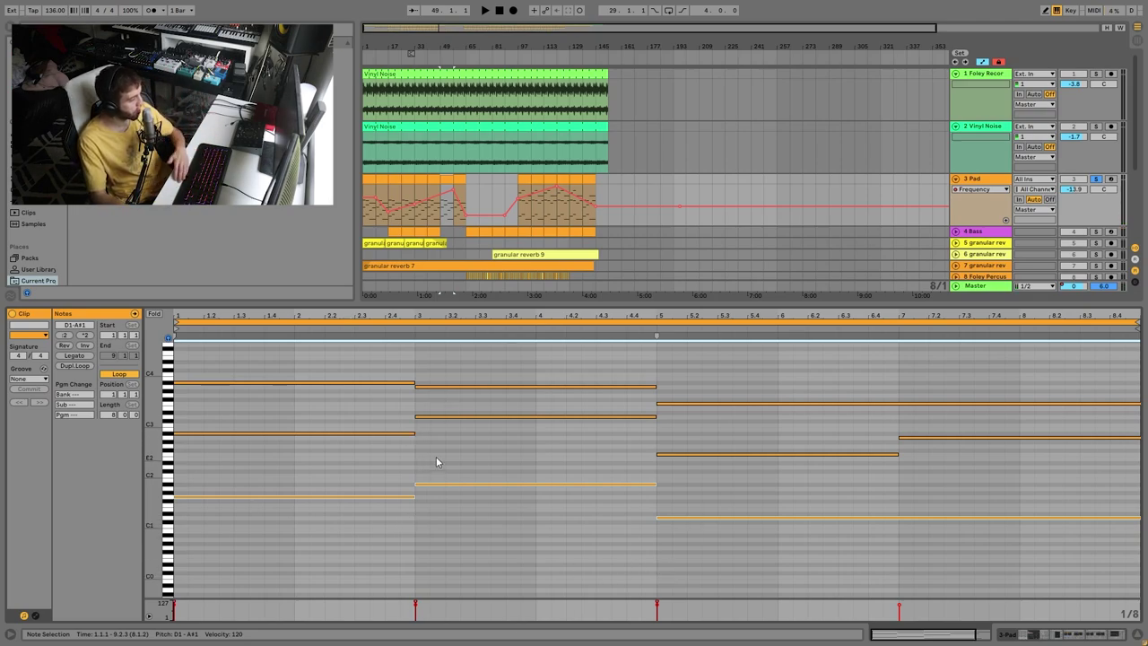
Examine the middle-voice notes of the pad chords across the whole clip.
left_click_drag(381, 456, 372, 430)
left_click_drag(454, 446, 466, 413)
left_click_drag(714, 429, 740, 487)
left_click_drag(937, 494, 940, 432)
Examine the first two pad chords, selecting their bass notes, their top notes and the full chords.
left_click(446, 176)
left_click_drag(380, 530, 381, 482)
left_click_drag(459, 469, 457, 523)
left_click_drag(368, 361, 439, 398)
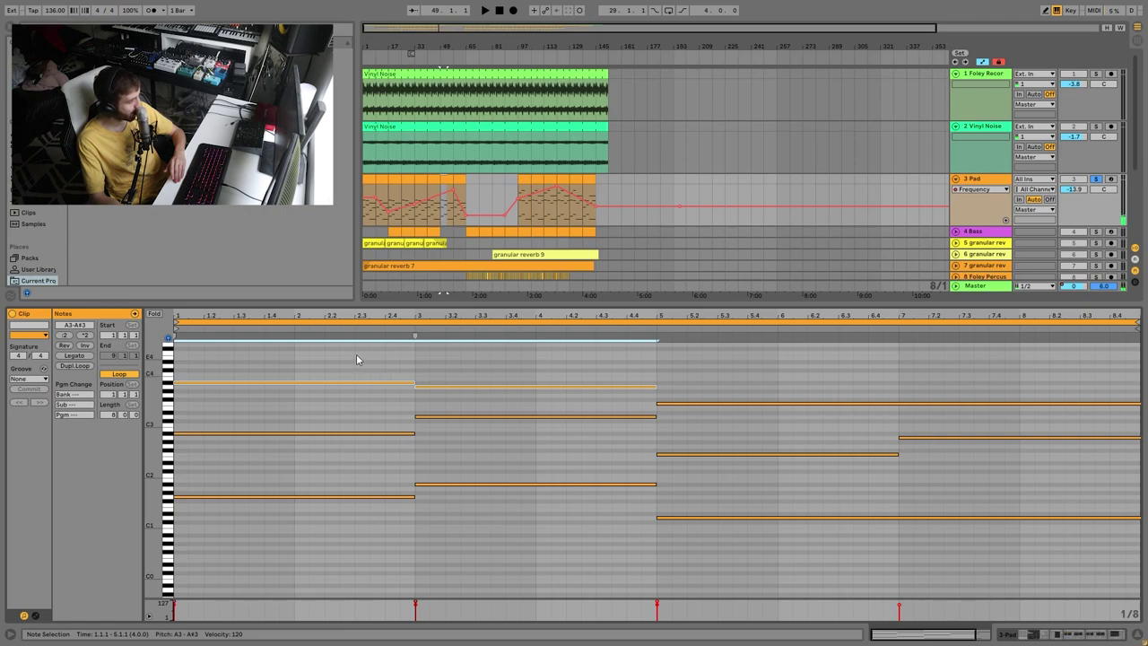
left_click_drag(357, 356, 391, 586)
left_click_drag(526, 592, 501, 356)
Open the Pad track's device chain and delete one of its effects.
double_click(981, 179)
left_click(992, 515)
key("Delete")
scroll(939, 563, "left", 2)
scroll(933, 570, "right", 4)
scroll(916, 571, "left", 1)
Bypass the Pad's Auto Filter, Reverb and Chorus, and play the dry synth sound.
left_click(865, 513)
left_click(561, 513)
left_click(375, 513)
key("space")
scroll(166, 609, "left", 3)
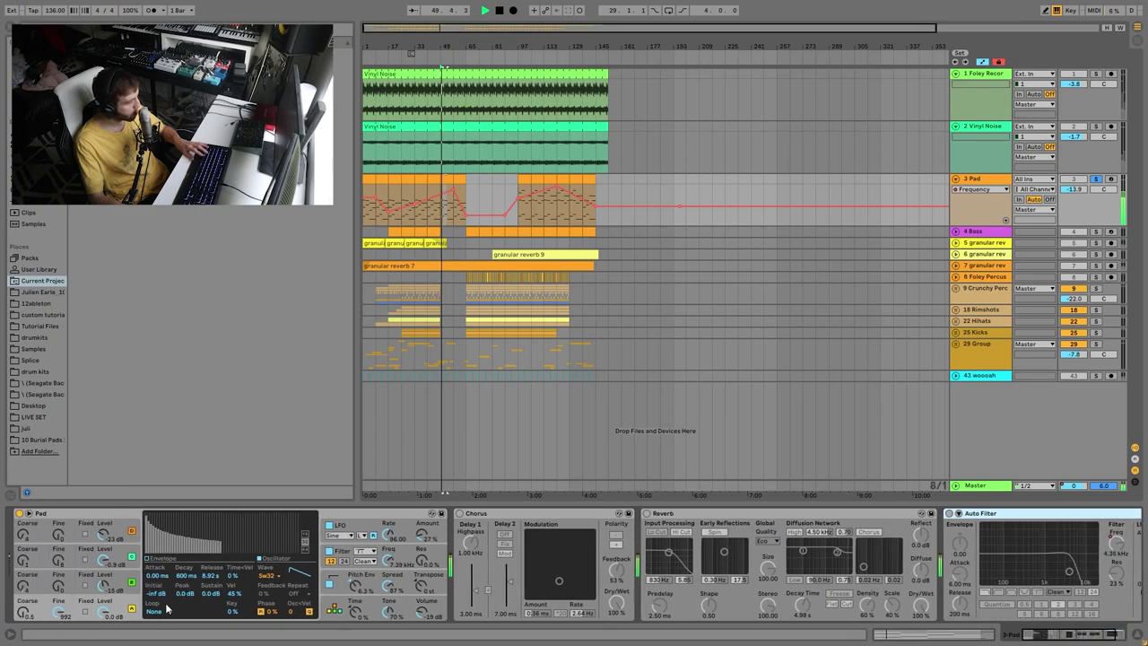
Inspect the Pad synth's lower-level oscillators and its filter section while playing the dry sound.
left_click(121, 588)
left_click(104, 558)
left_click(102, 533)
key("space")
key("space")
left_click(343, 564)
key("space")
key("space")
Show the Pad synth's LFO section and adjust the LFO amount while playing.
left_click(357, 528)
key("space")
key("space")
left_click_drag(424, 535, 425, 599)
left_click_drag(425, 536, 419, 544)
key("space")
Re-enable the Pad's Chorus and Reverb one at a time, playing the sound after each.
scroll(180, 574, "right", 3)
left_click(351, 513)
key("space")
left_click(538, 513)
key("space")
Adjust the decay time of the Pad's Reverb while playing.
left_click_drag(694, 613, 693, 601)
key("space")
left_click_drag(710, 608, 708, 614)
key("space")
scroll(252, 617, "left", 3)
scroll(229, 628, "right", 3)
Revisit the Pad synth, play the sound, and select the Auto Filter's frequency parameter.
scroll(229, 628, "left", 3)
left_click(289, 576)
left_click(373, 514)
scroll(658, 581, "right", 3)
key("space")
left_click(1002, 547)
Examine the Pad's filter frequency automation, play around its second peak near bar 113, and open the clip there.
left_click(422, 199)
left_click_drag(551, 190, 559, 177)
left_click(553, 180)
key("space")
double_click(552, 179)
scroll(439, 424, "up", 3)
key("space")
Open the Pad clip starting at bar 57 and select the middle-voice notes of its chords.
left_click(463, 178)
left_click_drag(379, 405, 482, 448)
left_click_drag(838, 479, 946, 431)
scroll(931, 435, "up", 2)
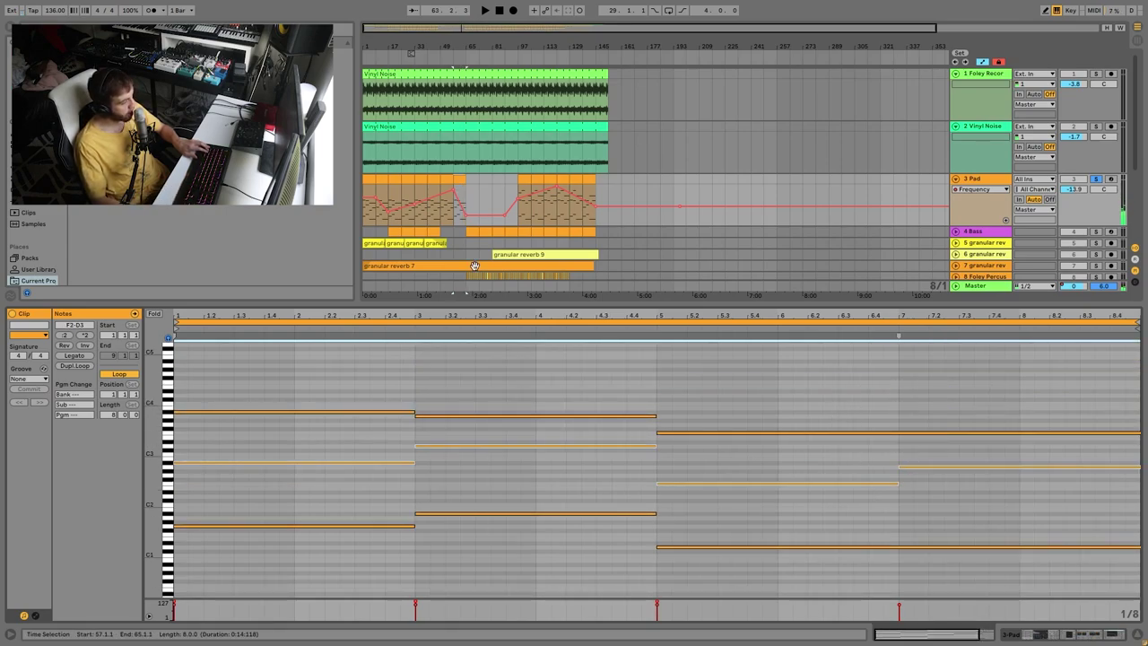
Solo the Bass track and play it.
left_click(563, 191)
double_click(974, 179)
left_click(1098, 233)
left_click(969, 233)
key("space")
Unfold the Bass track and open its clip starting at bar 121 in the note editor.
left_click(956, 231)
left_click(571, 231)
left_click(382, 268)
double_click(564, 235)
Select the Pad part around bar 125 and play that section for comparison with the bass.
left_click(987, 184)
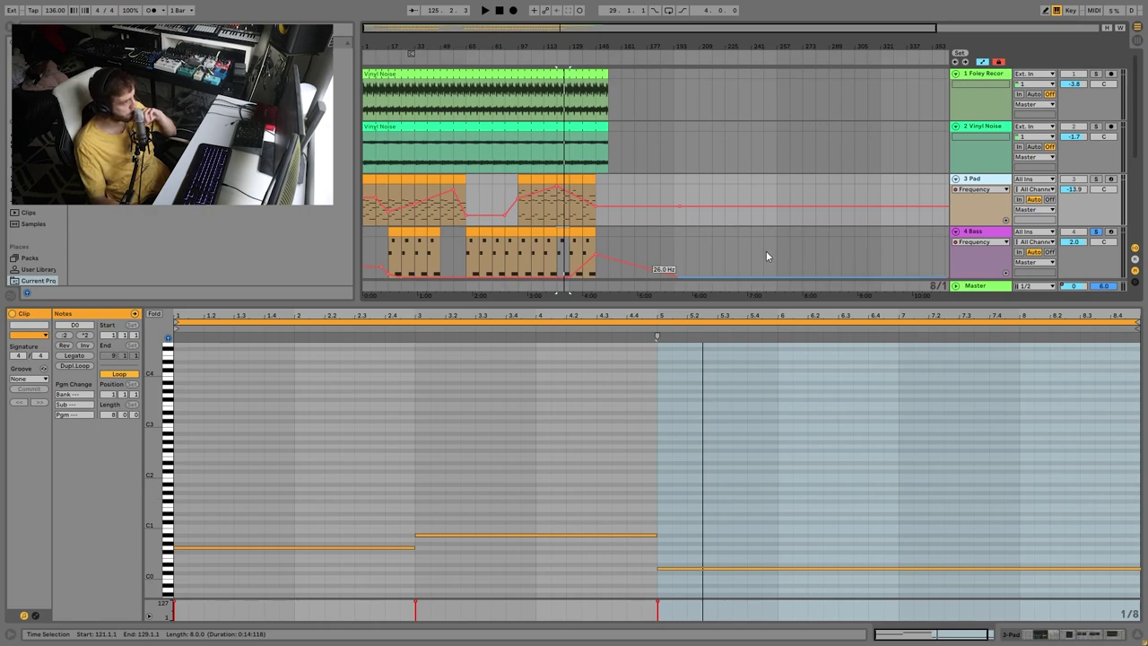
left_click(566, 206)
key("space")
key("space")
Select the Bass clip starting at bar 121 and examine each of its notes.
left_click(564, 230)
left_click_drag(345, 500, 358, 549)
left_click_drag(439, 507, 444, 525)
left_click_drag(703, 487, 718, 599)
left_click_drag(571, 501, 580, 546)
Open the Bass track's Wavetable, show oscillator 2, compare the first filter's two on/off states while playing, and nudge its setting.
double_click(973, 231)
left_click(184, 513)
left_click(238, 526)
key("space")
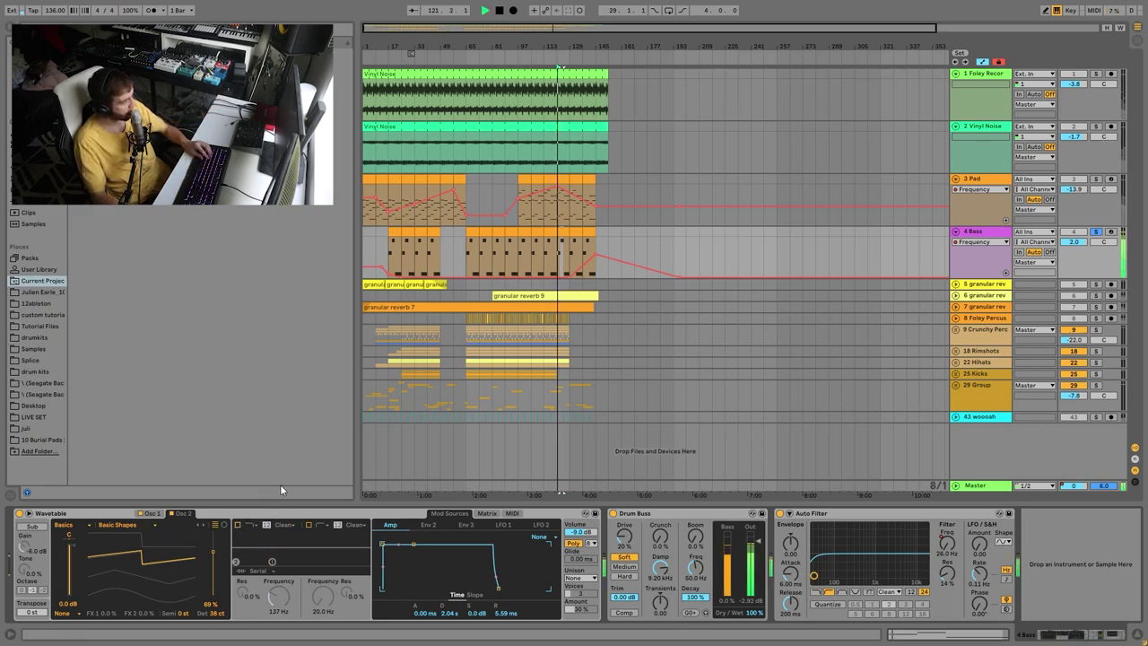
left_click(237, 526)
left_click_drag(272, 562, 272, 556)
key("space")
Play the Bass from around bar 17 and again from around bar 135 to hear its filter automation.
left_click(390, 251)
key("space")
left_click(587, 251)
key("space")
key("space")
key("space")
Solo the three granular reverb tracks together and unfold them.
left_click(1096, 284)
left_click(1095, 295, "super")
left_click(1095, 307, "super")
left_click(956, 306)
left_click(956, 295)
left_click(956, 284)
Solo only granular reverb track 5 and play two spots in its early clips.
left_click(1096, 285)
left_click(394, 293)
key("space")
left_click(400, 294)
key("space")
key("space")
Solo granular reverb track 6, play its clip around bar 111, and lower its volume to -17.2 dB.
left_click(986, 338)
left_click(1095, 336)
left_click(546, 362)
key("space")
left_click_drag(1080, 348, 1076, 358)
Solo granular reverb track 7 and play it from bar 105.
left_click(1095, 390)
left_click(1003, 398)
left_click(568, 427)
left_click(529, 425)
key("space")
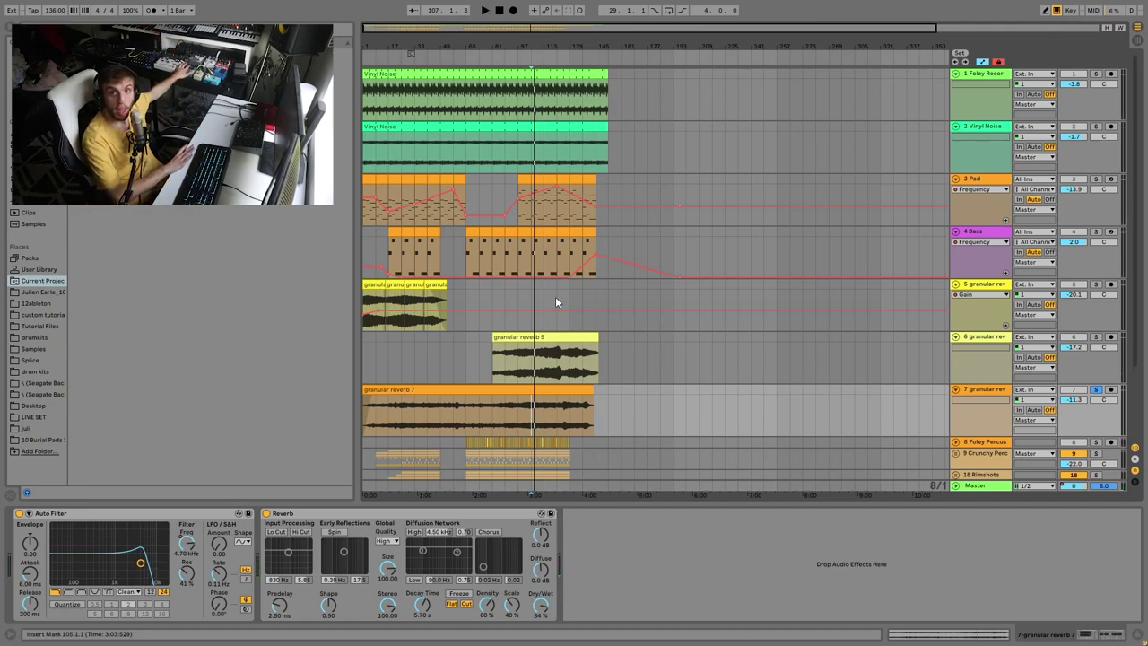
Open the Tutorial Files folder in the browser and look through its samples near the granular reverb files.
scroll(556, 300, "down", 3)
left_click(539, 280)
left_click(503, 257)
left_click(43, 327)
left_click_drag(348, 474, 312, 371)
left_click(454, 327)
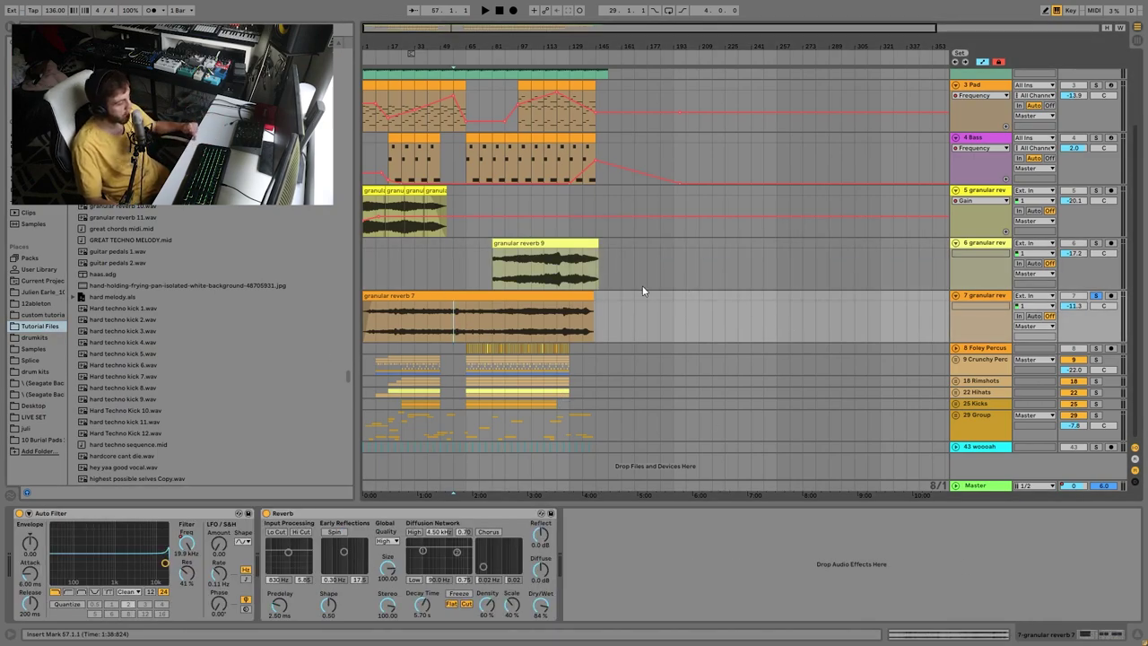
Compare the granular reverb clips on tracks 5 and 6 by selecting them in turn.
left_click(524, 243)
left_click(416, 192)
left_click(507, 244)
Show the Auto Filter frequency automation on granular reverb track 7 and turn off the track's solo.
left_click(412, 326)
left_click(182, 553)
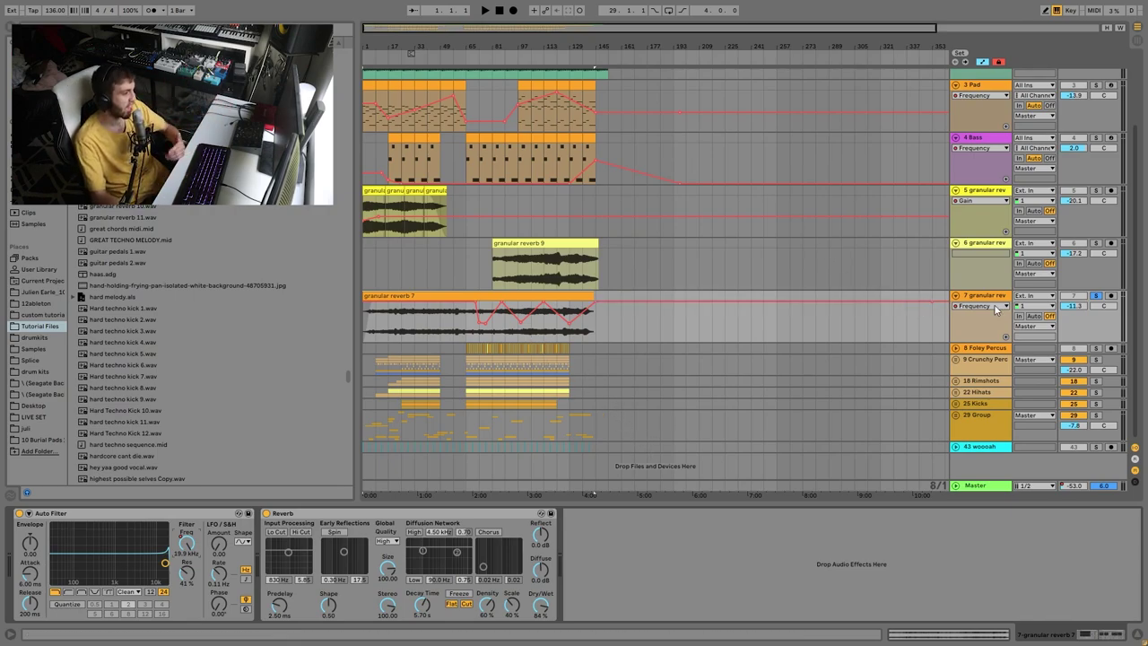
left_click(1095, 295)
left_click(980, 300)
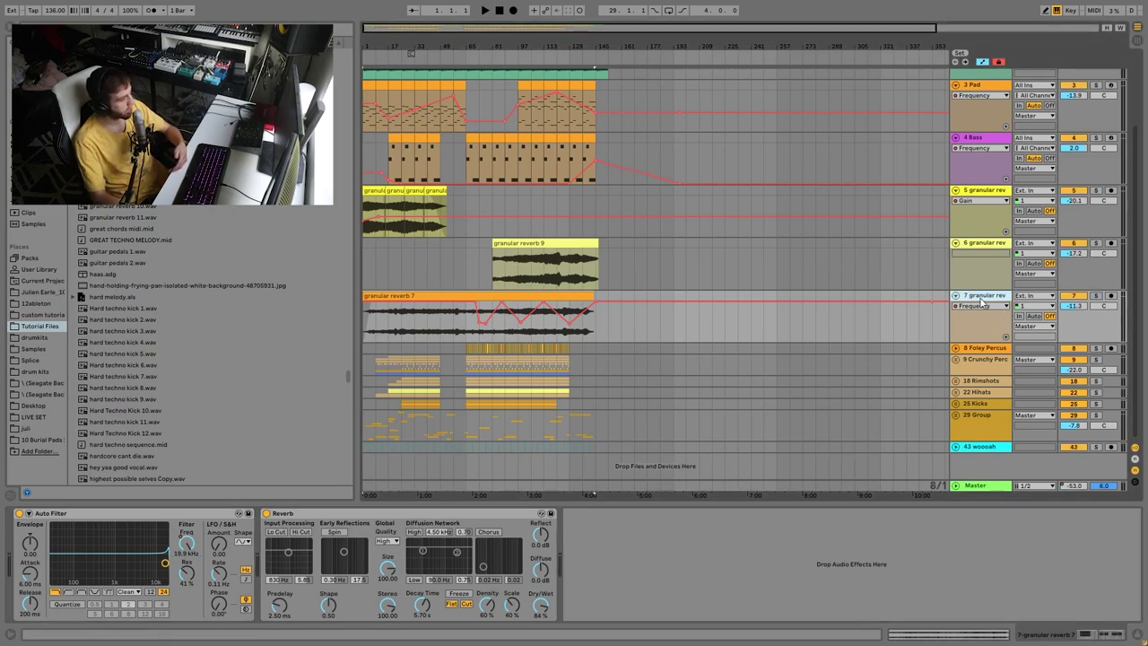
Solo granular reverb track 7 and play it from bar 57 and from an earlier point.
left_click(1095, 296)
left_click(451, 335)
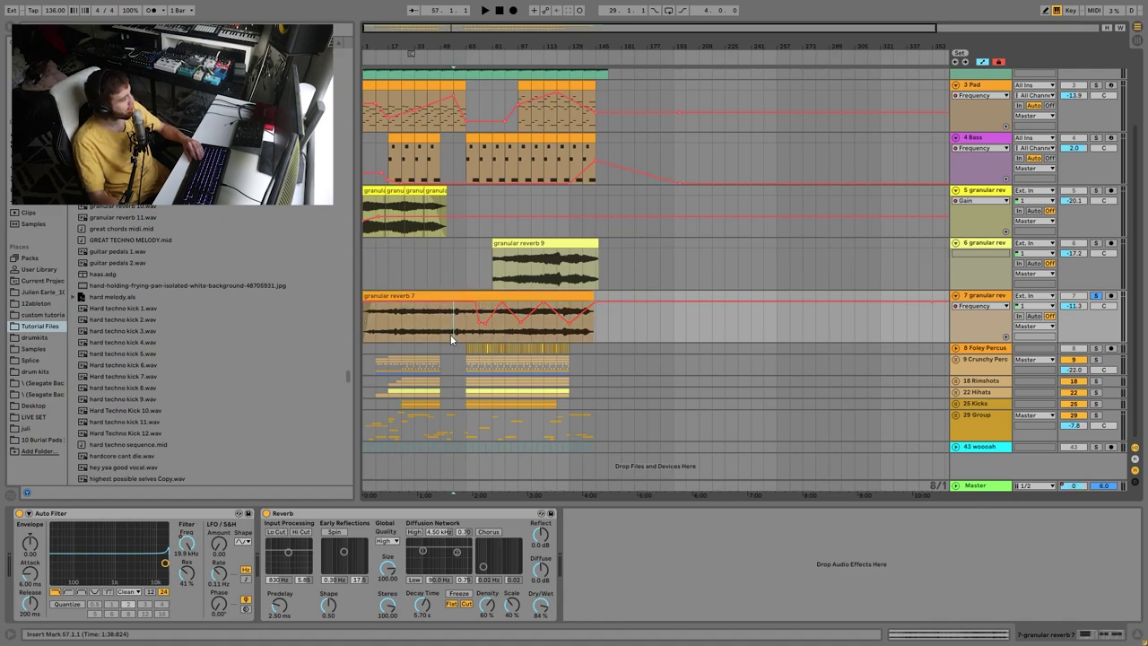
key("space")
key("space")
left_click(412, 324)
left_click(388, 335)
key("space")
scroll(547, 255, "up", 3)
scroll(505, 258, "down", 3)
Solo the Foley Percussion track and the percussion, rimshot, hi-hat and kick groups, play them from bar 65, and expand the first two.
left_click(989, 349)
left_click(975, 405, "shift")
left_click(1095, 404)
left_click(463, 350)
key("space")
left_click(956, 348)
scroll(1016, 373, "down", 1)
left_click(956, 359)
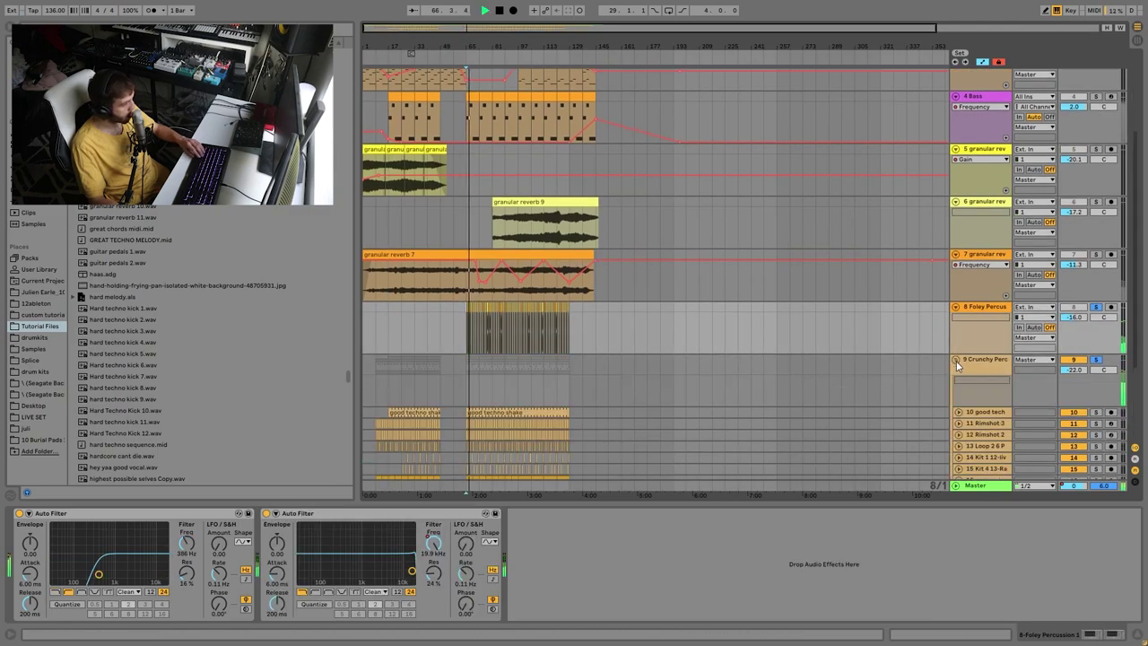
Delete one of the tracks inside the Crunchy Perc group.
scroll(979, 382, "down", 3)
scroll(979, 382, "up", 1)
left_click(994, 410)
key("Delete")
key("space")
Solo the Kicks group and play it.
left_click(996, 442)
left_click(1096, 441)
key("space")
scroll(971, 430, "down", 2)
Expand the Kicks group and play its tracks zoomed in around bar 65.
left_click(956, 404)
scroll(985, 417, "down", 2)
scroll(985, 415, "down", 5)
key("space")
left_click_drag(473, 43, 716, 154)
key("space")
Compare playback with the Kicks group's solo switched off and on again.
left_click(1096, 223)
left_click(990, 224)
key("space")
left_click_drag(609, 46, 666, 48)
left_click(1096, 226)
left_click(801, 414)
key("space")
Toggle the metronome and play the kick layers again.
left_click(151, 11)
left_click(152, 10)
key("space")
key("space")
key("space")
Solo the first kick track in the Kicks group and audition it.
left_click(1095, 267)
key("space")
key("space")
key("space")
key("space")
Check the other kick tracks' devices, solo the second kick and play it from bar 65.
left_click(976, 320)
left_click(978, 373)
left_click(986, 323)
left_click(592, 240)
key("space")
left_click(1095, 320)
key("space")
key("space")
key("space")
Solo the Rimshots group and expand it together with its member tracks.
scroll(964, 269, "up", 2)
left_click(1096, 250)
left_click(956, 250)
left_click(980, 251)
left_click(959, 292)
scroll(982, 324, "down", 3)
left_click(965, 285)
left_click(958, 296)
left_click(958, 284)
Audition the Rimshot 1 and Main Snare tracks by soloing and playing each one.
left_click(1096, 233)
key("space")
left_click(1099, 286)
key("space")
key("space")
key("space")
key("space")
key("space")
Play the Rimshot 2 pattern, toggle the Rimshots group's solo, and set the insert marker at bar 65.
left_click(640, 366)
left_click(604, 357)
key("space")
left_click(1096, 190)
key("space")
left_click(1096, 190)
left_click(593, 210)
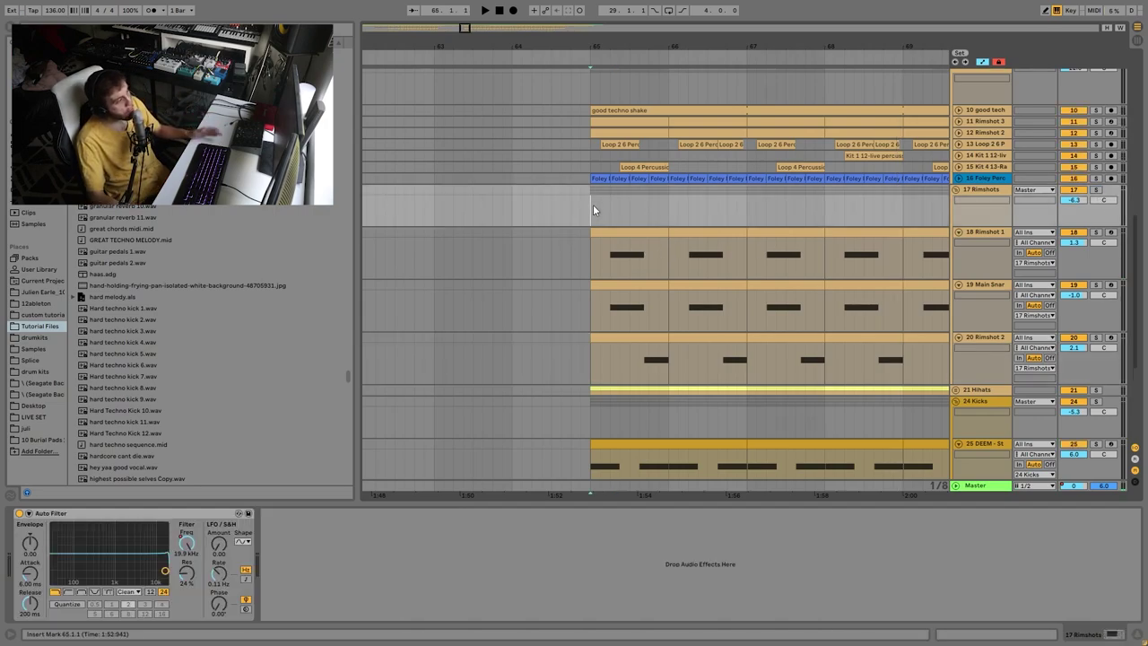
Play the rimshot tracks from bar 65 and undo the last two changes.
left_click_drag(641, 357, 652, 235)
left_click(593, 265)
key("space")
key("ctrl+z")
key("ctrl+z")
left_click(617, 340)
key("space")
Solo the Rimshots group, show its Auto Filter frequency automation and play it from near the track's start.
left_click(984, 191)
left_click(1096, 190)
right_click(191, 541)
left_click(222, 544)
left_click_drag(626, 47, 446, 9)
left_click(389, 218)
key("space")
Delete the Auto Filter from the Rimshots group.
left_click(131, 516)
key("Delete")
scroll(663, 350, "down", 2)
key("space")
Expand the Hihats group and its first track, and play it from within the arrangement's main section.
left_click(957, 330)
scroll(962, 336, "down", 3)
left_click(958, 278)
left_click(771, 317)
left_click(459, 310)
key("space")
Solo the Hihats group and its first hi-hat track in turn and audition them.
left_click(999, 334)
left_click(1095, 235)
left_click(1095, 280)
left_click(982, 279)
key("space")
key("space")
Return to the Crunchy Perc group, solo it and play it.
scroll(1011, 299, "up", 2)
scroll(983, 335, "up", 7)
scroll(977, 396, "down", 2)
left_click(954, 405)
right_click(188, 544)
left_click(659, 336)
scroll(941, 271, "up", 4)
left_click(984, 183)
left_click(1097, 179)
key("space")
Unfold all tracks in the arrangement and show the devices on the good techno shake track.
left_click(978, 229)
key("ctrl+a")
key("Right")
left_click(982, 214)
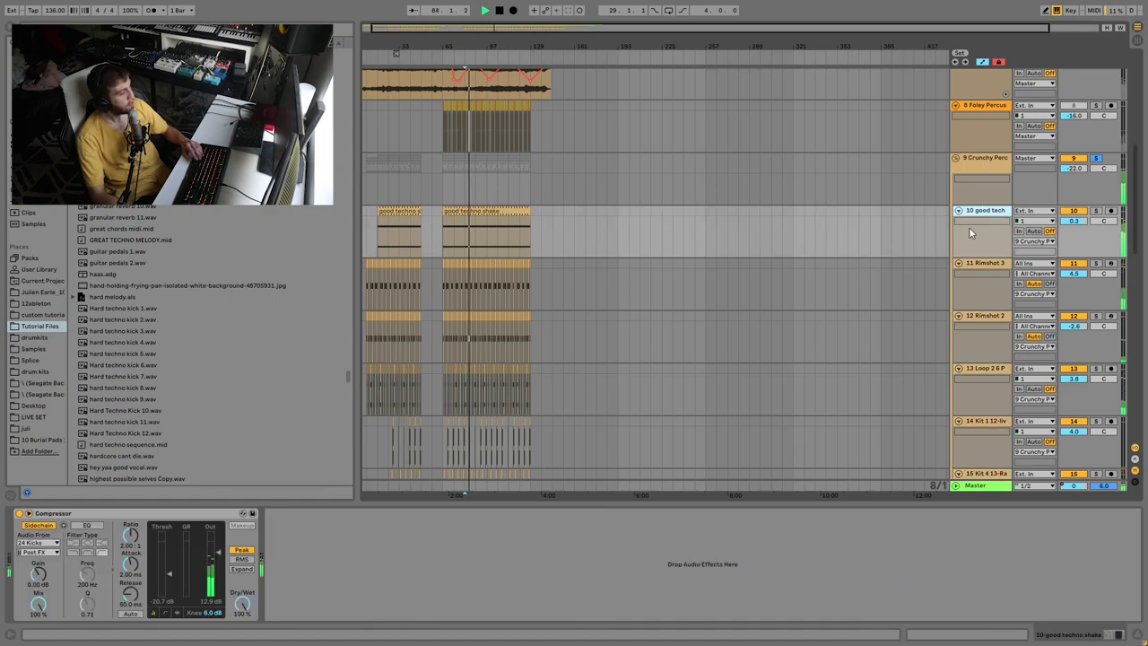
Solo the good techno shake track and the Rimshot 3 track in turn and play each.
left_click(1095, 211)
key("space")
scroll(460, 148, "up", 10)
left_click(1095, 263)
key("space")
Look through the Crunchy Perc tracks and select percussion loop tracks 13 to 15 for soloing.
scroll(1089, 315, "down", 3)
scroll(1088, 312, "down", 2)
left_click(987, 238)
left_click(990, 194)
left_click(985, 132)
left_click(1003, 236)
left_click(986, 347)
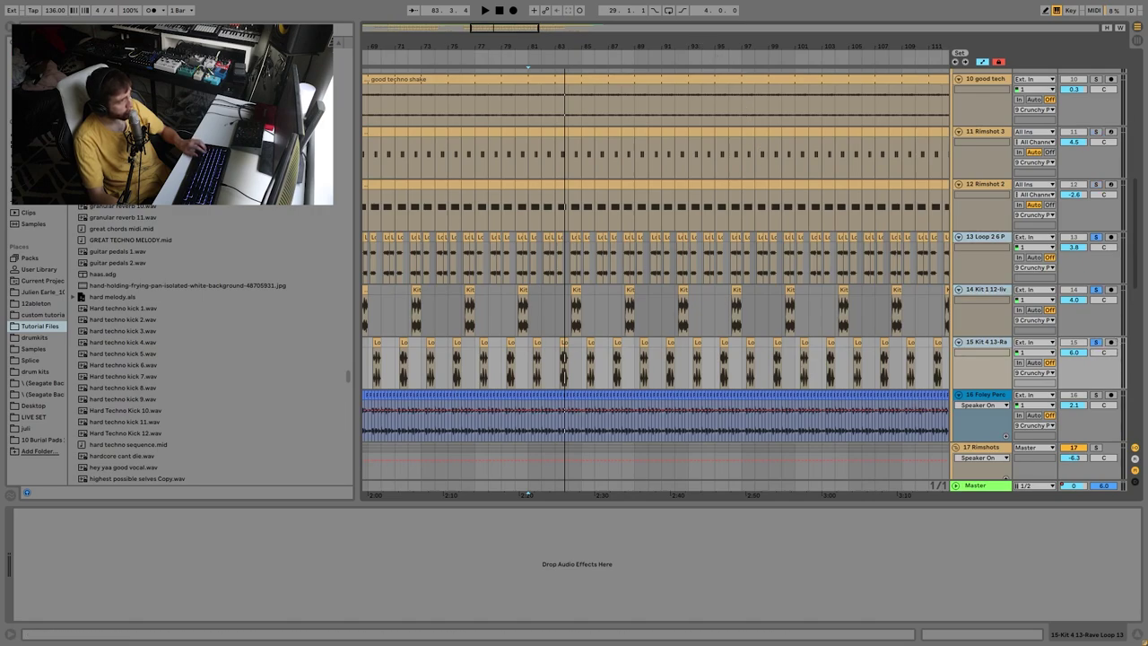
Play the soloed percussion loops and show the effects on percussion track 14.
mouse_move(727, 43)
left_mouse_down()
mouse_move(727, 79)
mouse_move(728, 41)
left_mouse_up()
key("space")
left_click(979, 294)
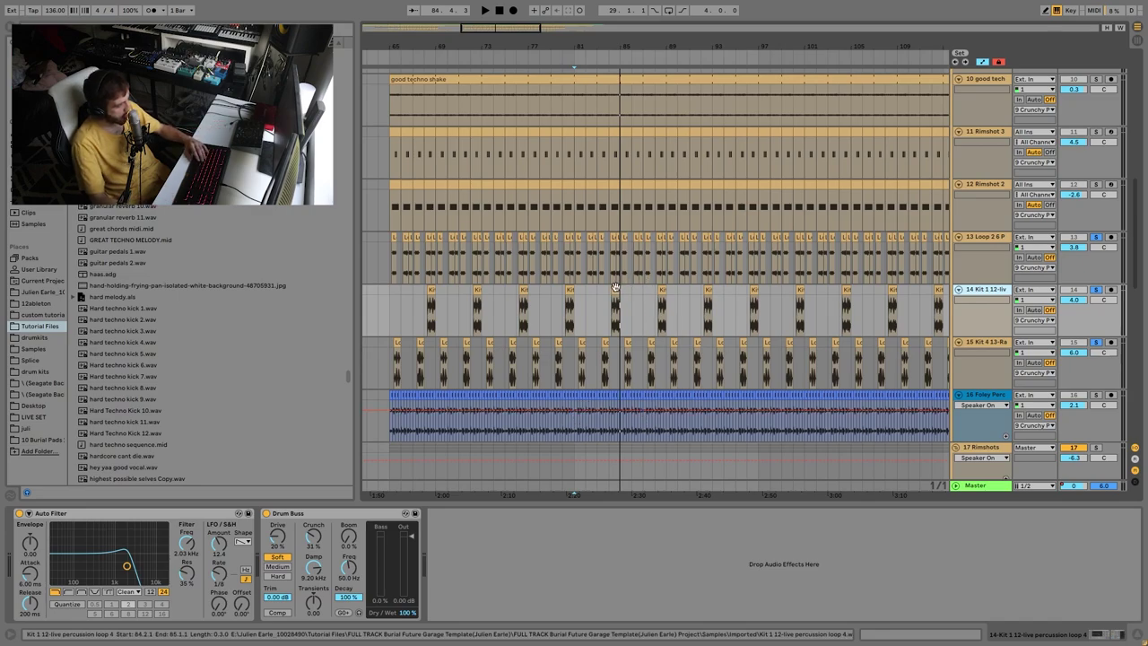
Play the soloed percussion loops and toggle the solo on loop track 13 to compare them.
key("space")
key("space")
key("space")
key("space")
left_click(985, 238)
left_click(1096, 238)
key("space")
left_click(985, 261)
left_click(1095, 259)
left_click(603, 214)
Play the percussion layers around bar 84 while changing which percussion and rimshot tracks are soloed.
scroll(999, 296, "up", 3)
left_click_drag(622, 45, 622, 126)
key("space")
key("space")
key("space")
key("space")
left_click(1096, 196)
key("space")
key("space")
left_click(1096, 354)
key("space")
key("space")
scroll(798, 240, "down", 3)
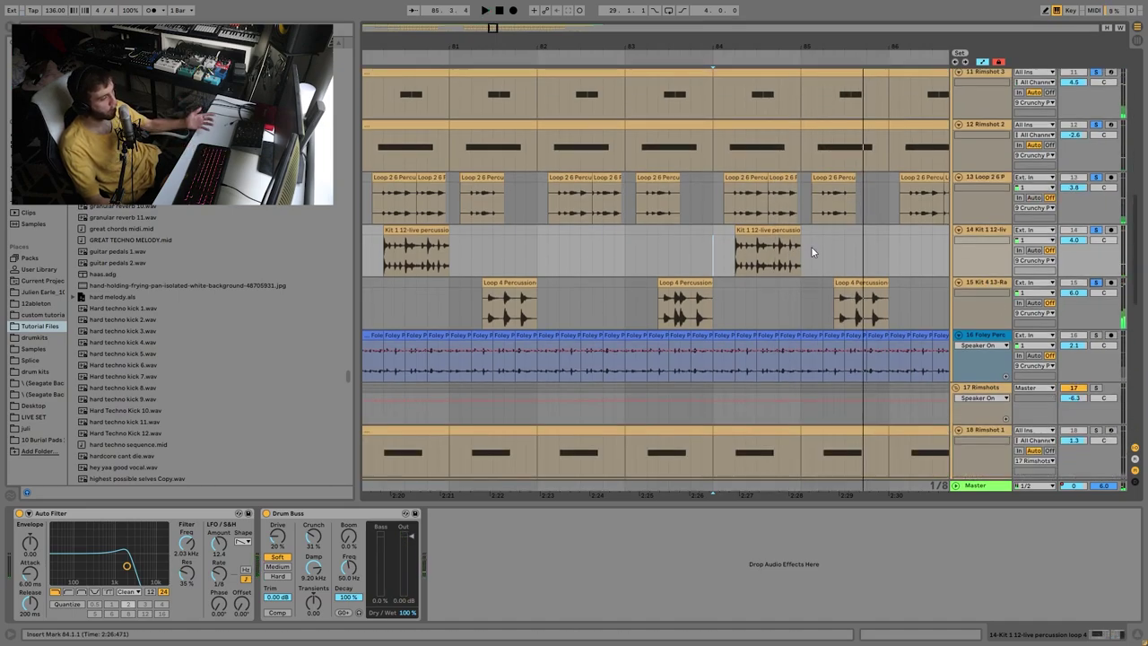
Toggle the solo on the Foley Perc track 16, select the track and play it.
left_click(1095, 335)
left_click(987, 345)
key("space")
Delete one effect device from the selected track's chain and play the arrangement to compare.
left_click_drag(720, 47, 720, 16)
scroll(873, 289, "up", 5)
left_click(1096, 206)
left_click(1096, 207)
right_click(668, 549)
left_click(689, 551)
left_click_drag(656, 46, 660, 16)
right_click(915, 548)
left_click_drag(635, 35, 459, 36)
key("space")
left_click(797, 514)
key("Delete")
key("space")
Delete another effect device from the device chain and play the arrangement from an earlier point.
left_click(936, 166)
left_click(442, 176)
key("space")
mouse_move(450, 44)
left_mouse_down()
mouse_move(450, 71)
mouse_move(480, 98)
mouse_move(450, 43)
left_mouse_up()
left_click(433, 542)
left_click(352, 516)
key("Delete")
left_click_drag(438, 46, 557, 79)
key("space")
Change which drum tracks are soloed and play the arrangement with that selection.
scroll(1031, 201, "down", 2)
left_click(1088, 153)
scroll(1083, 325, "down", 6)
scroll(1083, 326, "down", 2)
key("space")
scroll(1096, 298, "down", 4)
left_click(1095, 336)
scroll(1104, 377, "up", 20)
left_click(1096, 447)
left_click(1095, 394)
left_click(1023, 405)
scroll(1000, 388, "down", 9)
key("space")
Solo two neighbouring tracks one by one and together, and play them.
left_click(1093, 208)
key("space")
left_click(1096, 156)
left_click(1097, 209, "ctrl")
left_click(983, 208)
left_click(979, 157)
left_click(956, 208)
key("space")
left_click(1096, 209)
Solo the granular reverb track 38 in the effects group and play its clips.
scroll(938, 198, "down", 3)
left_click(956, 158)
scroll(1000, 217, "down", 3)
left_click(956, 419)
scroll(723, 378, "down", 10)
left_click_drag(507, 43, 644, 418)
left_click(847, 426)
key("space")
left_click(1097, 426)
key("space")
Solo the crazy grain track 36 and play its clip.
left_click_drag(818, 41, 589, 40)
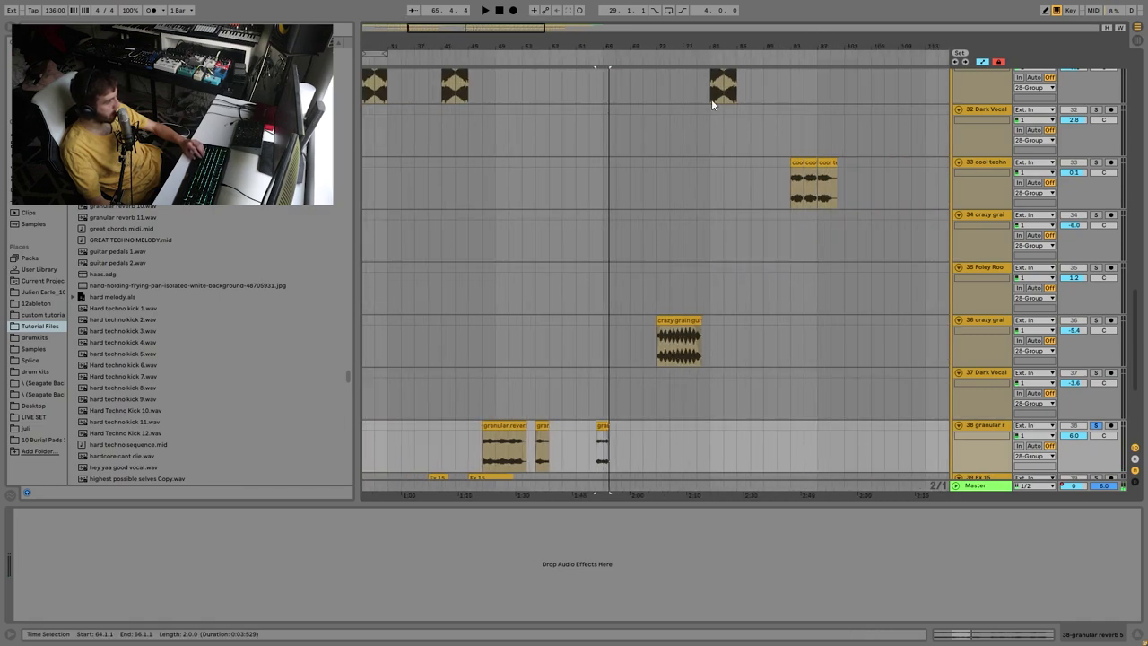
left_click(1096, 320)
left_click(667, 332)
key("space")
left_click(683, 320)
left_click(997, 320)
key("space")
Solo the Foley Room Noise track 35 and the crazy grain track 34 in turn and play each.
left_click_drag(611, 44, 484, 42)
left_click(383, 267)
left_click(382, 292)
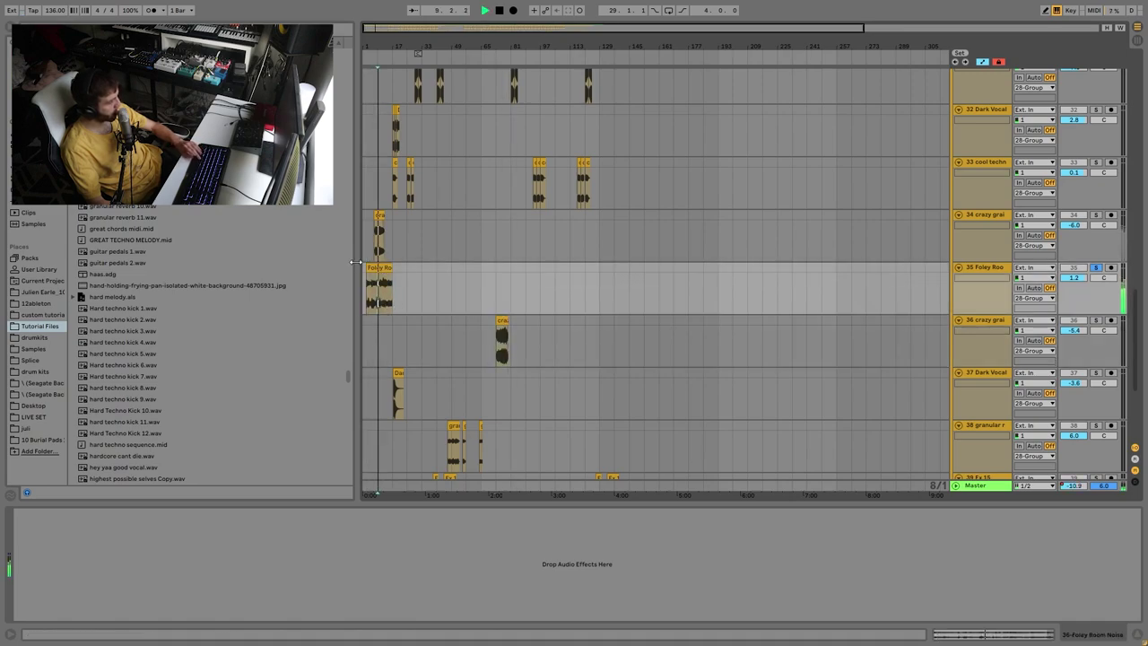
key("space")
left_click(1095, 217)
key("space")
key("space")
Solo the cool techno track 33 and the Dark Vocal track 32 in turn and play each.
left_click(1094, 155)
left_click(1095, 162)
left_click_drag(534, 44, 585, 210)
left_click(535, 193)
key("space")
left_click_drag(574, 35, 515, 5)
left_click(1096, 109)
left_click(404, 125)
key("space")
Solo the Dark Vocal track 31 and the FX 21 track and play their clips.
scroll(986, 235, "up", 5)
key("space")
left_click(1096, 213)
left_click(1096, 161, "ctrl")
left_click_drag(494, 161, 507, 161)
key("space")
left_click(696, 162)
left_click(678, 233)
scroll(685, 242, "up", 2)
key("space")
Look over the remaining effects tracks and the rest of the arrangement.
scroll(709, 286, "down", 12)
scroll(743, 368, "down", 3)
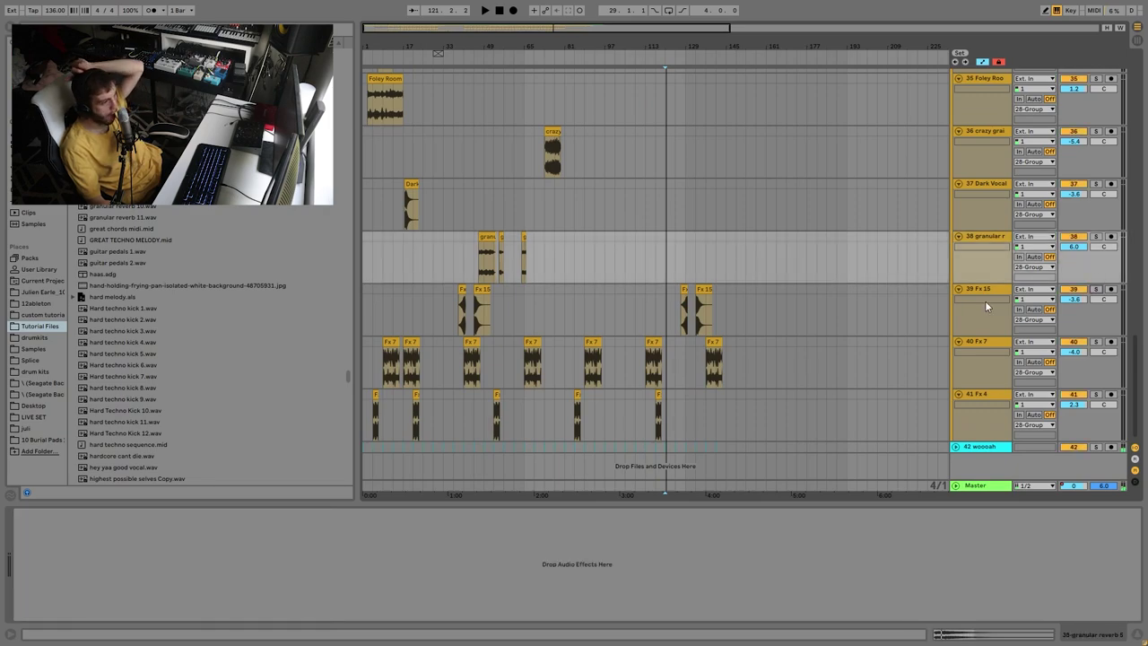
scroll(985, 300, "up", 5)
left_click(990, 277)
key("ctrl+a")
key("Delete")
scroll(990, 277, "up", 5)
left_click(495, 265)
scroll(952, 264, "up", 6)
scroll(952, 264, "up", 4)
scroll(816, 122, "down", 12)
scroll(937, 321, "down", 1)
Solo a single track, play it on its own and turn its solo off again.
left_click(958, 239)
left_click(958, 239)
key("space")
left_click(1095, 239)
key("space")
left_click(1096, 239)
left_click(542, 270)
scroll(542, 267, "up", 3)
scroll(544, 274, "down", 3)
Select all tracks in the arrangement and fold them.
scroll(683, 275, "up", 3)
scroll(956, 386, "up", 8)
left_click(971, 222)
key("ctrl+a")
key("u")
Go down through the track list, select the Hihats group at bar 77 and show its Auto Filter.
key("Up")
key("Down")
key("Down")
key("Down")
key("Down")
key("Down")
key("Down")
key("Down")
key("Down")
key("Down")
key("Down")
key("Down")
key("Down")
key("u")
left_click(983, 209)
left_click(555, 199)
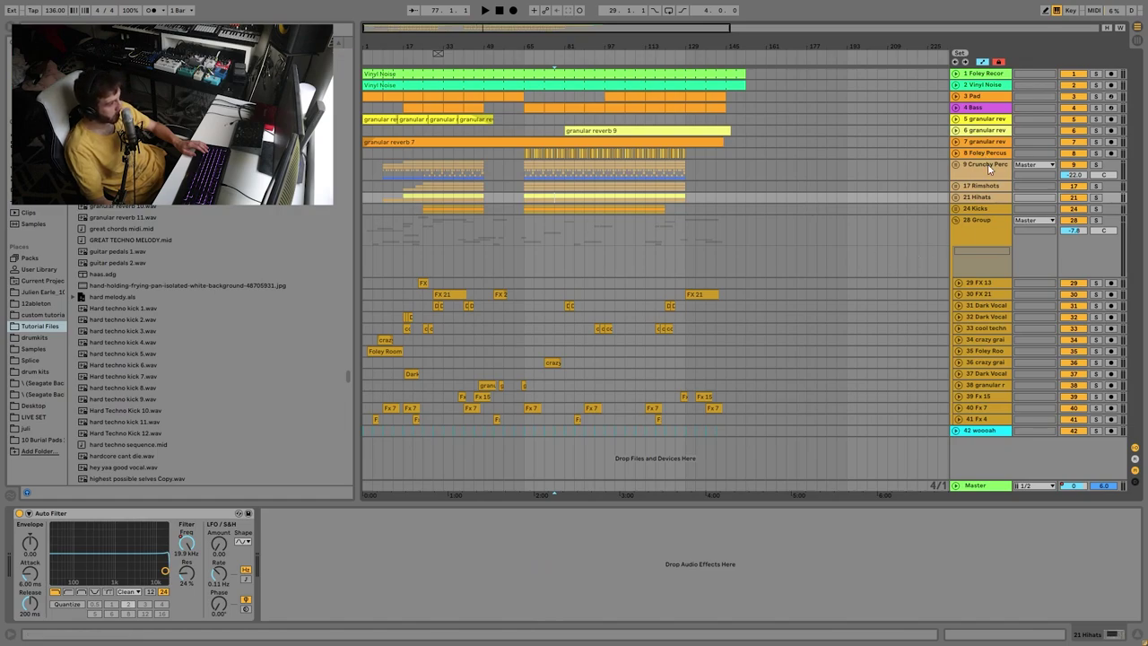
Solo the woooah track, unfold it and play it on its own.
left_click(434, 267)
left_click_drag(420, 48, 518, 140)
left_click_drag(634, 45, 634, 11)
mouse_move(457, 40)
left_mouse_down()
mouse_move(433, 36)
mouse_move(420, 53)
mouse_move(470, 41)
left_mouse_up()
left_click(1096, 431)
left_click(956, 431)
key("space")
Set the woooah track's volume to -0.6 dB and toggle its solo off and back on while auditioning it.
left_click(444, 454)
mouse_move(1082, 441)
left_mouse_down()
mouse_move(1081, 427)
mouse_move(1080, 437)
left_mouse_up()
left_click(1097, 432)
key("space")
left_click(1095, 430)
Fold group 28 and select the woooah clip at bar 33 for a closer look.
left_click(956, 221)
left_click_drag(456, 41, 616, 187)
right_click(554, 251)
left_click(592, 359)
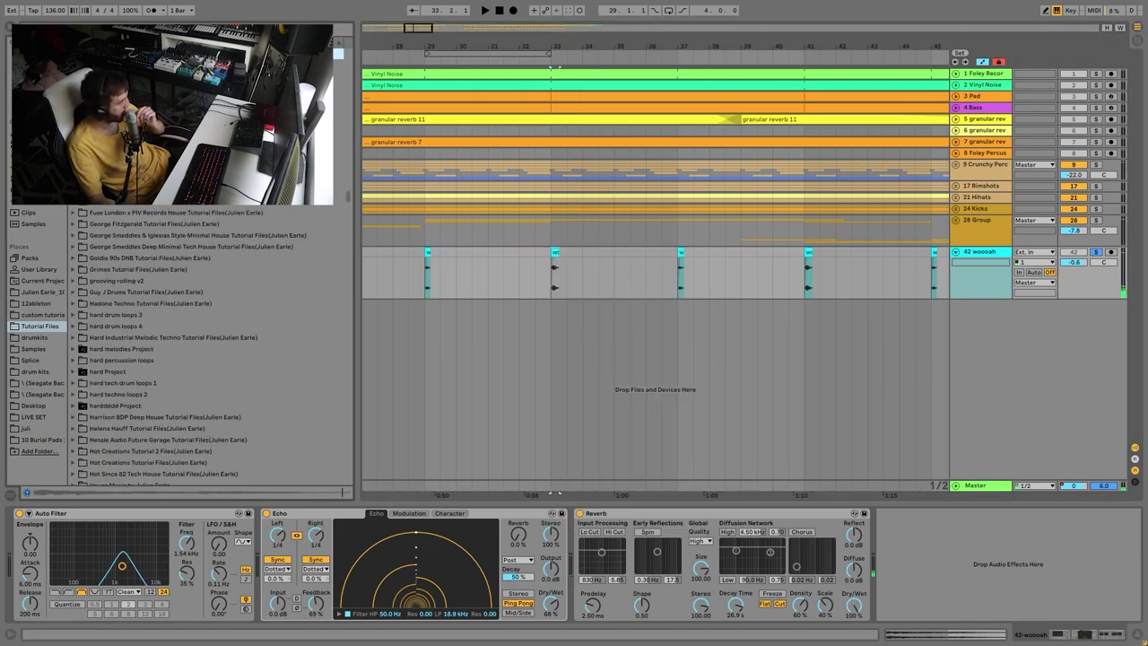